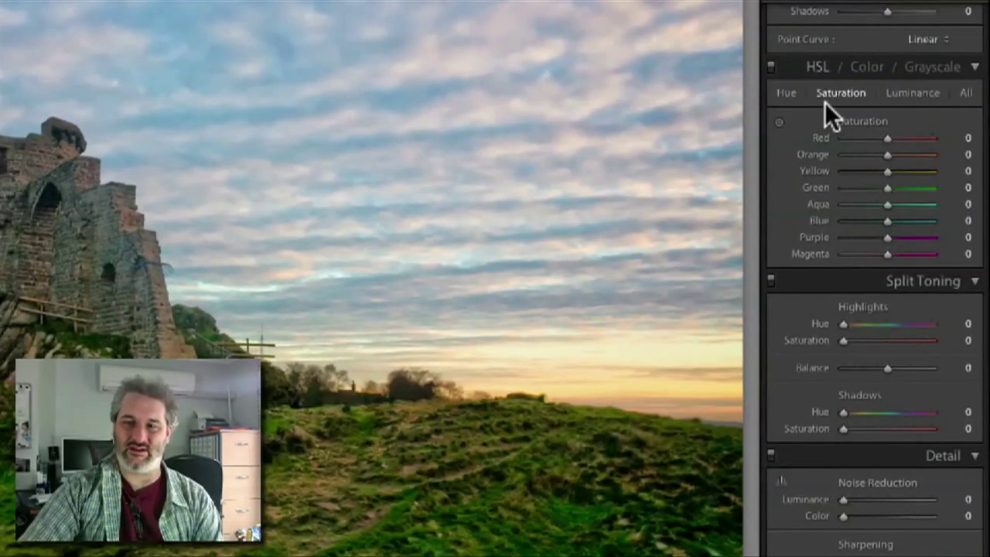
Step: Look through the Hue, Saturation, Luminance and combined slider sets of the HSL adjustments
{"action": "left_click", "coordinate": [787, 95]}
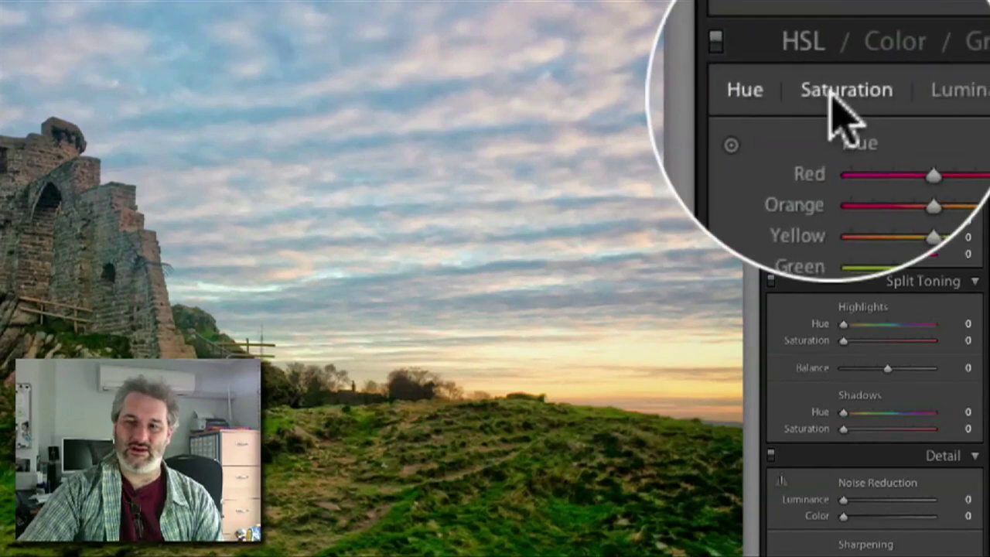
{"action": "left_click", "coordinate": [840, 93]}
{"action": "left_click", "coordinate": [897, 93]}
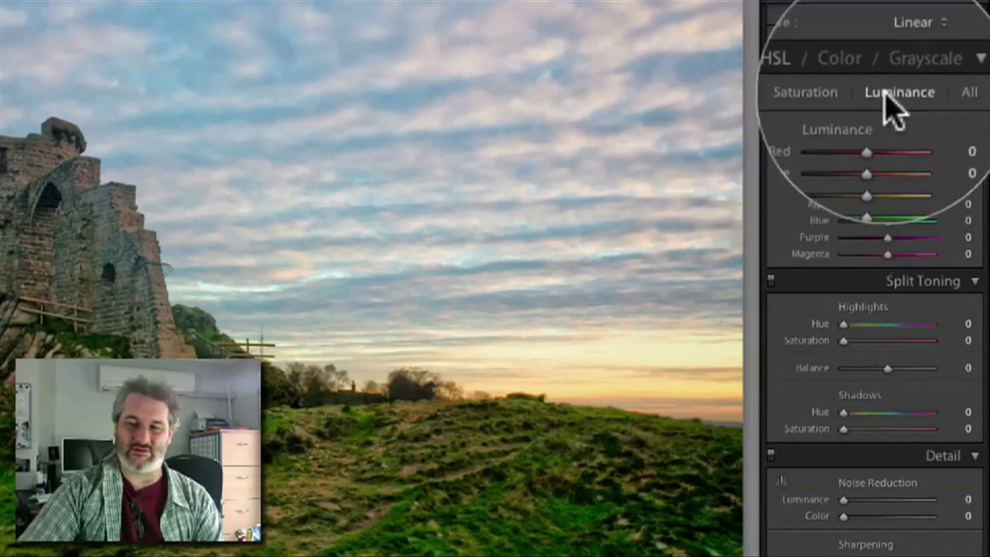
{"action": "left_click", "coordinate": [965, 93]}
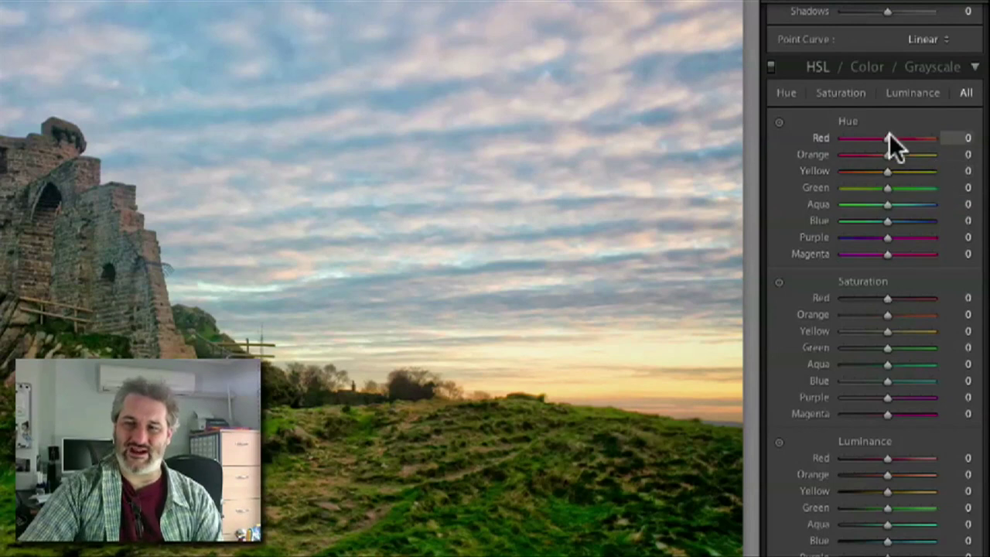
{"action": "left_click", "coordinate": [789, 91]}
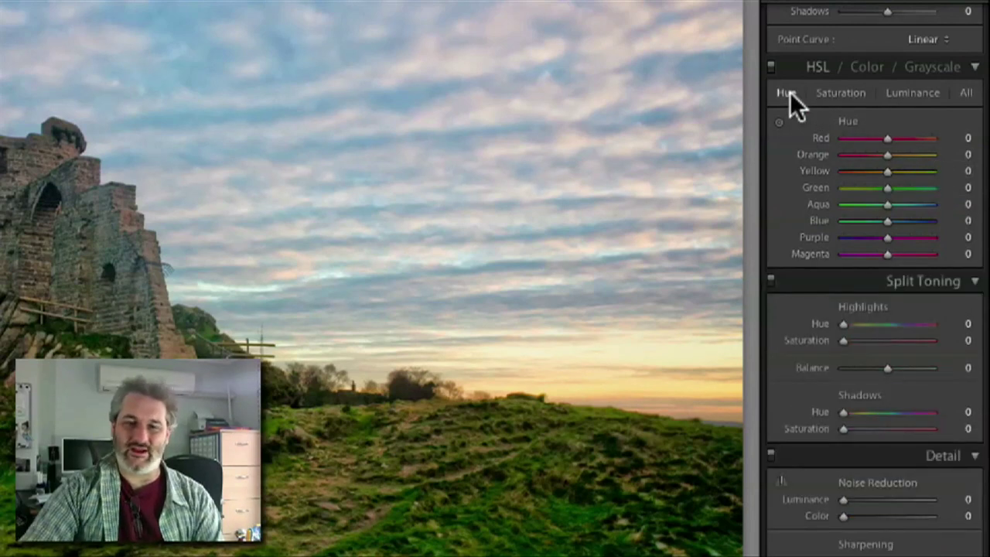
{"action": "left_click", "coordinate": [833, 93]}
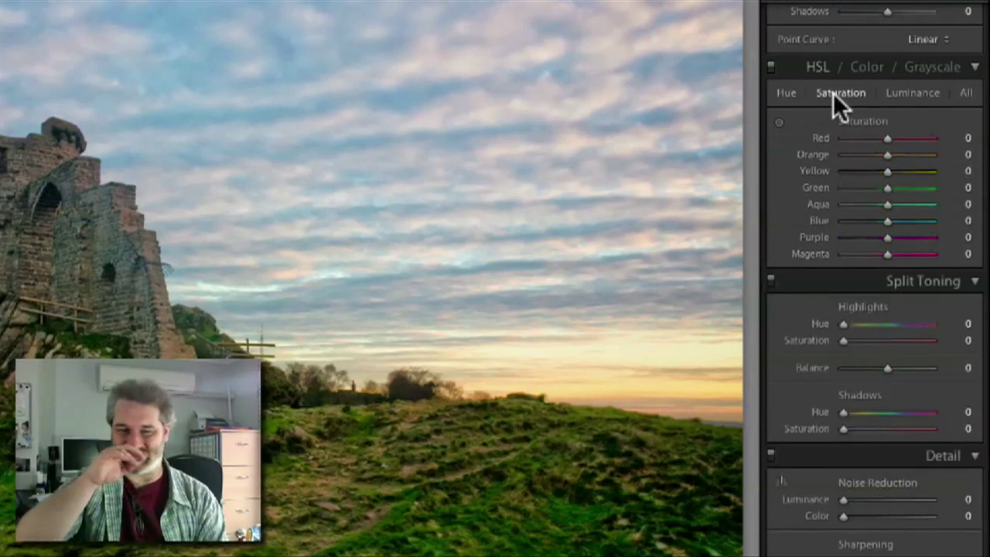
Step: Try targeted luminance adjustment, brightening the horizon glow to Orange +6, Yellow +27 and darkening the grass to Green −52, Aqua −7
{"action": "left_click", "coordinate": [899, 102]}
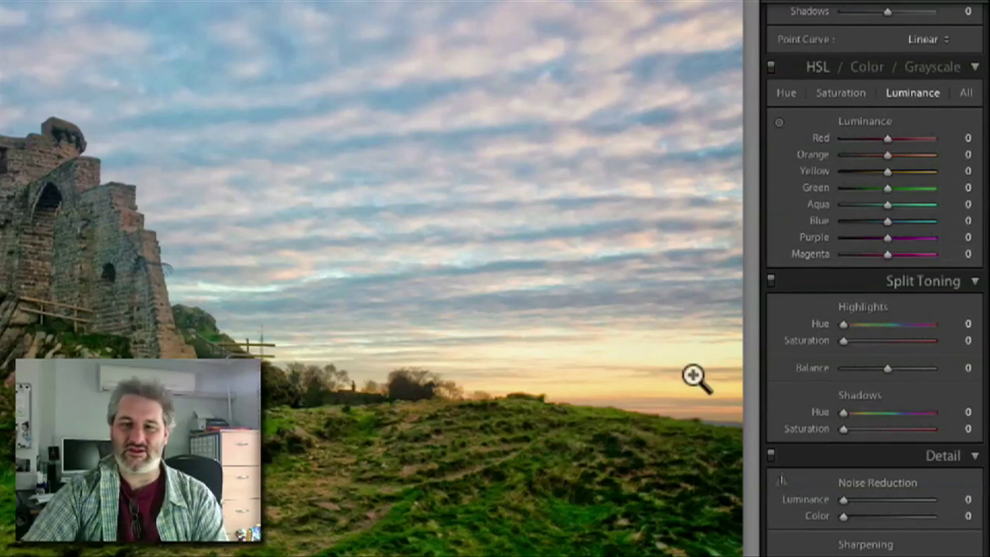
{"action": "left_click", "coordinate": [779, 122]}
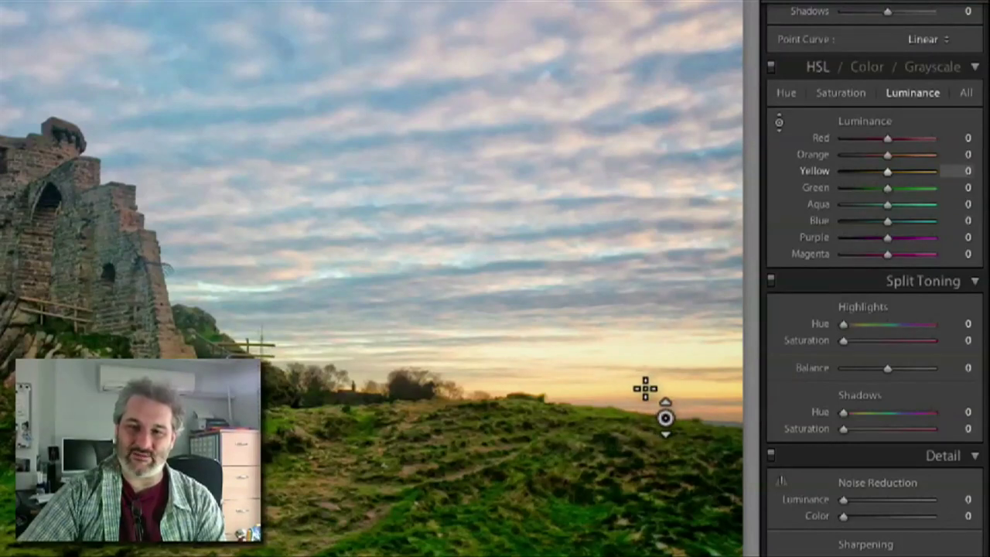
{"action": "mouse_move", "coordinate": [541, 363]}
{"action": "left_mouse_down"}
{"action": "mouse_move", "coordinate": [542, 332]}
{"action": "mouse_move", "coordinate": [542, 417]}
{"action": "mouse_move", "coordinate": [541, 348]}
{"action": "mouse_move", "coordinate": [541, 360]}
{"action": "left_mouse_up"}
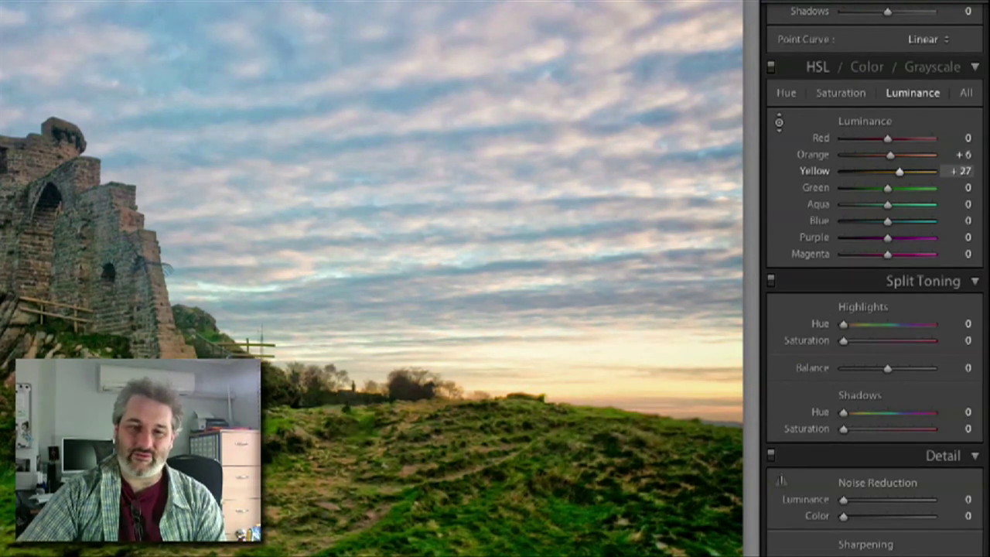
{"action": "left_click_drag", "start_coordinate": [494, 463], "coordinate": [495, 487]}
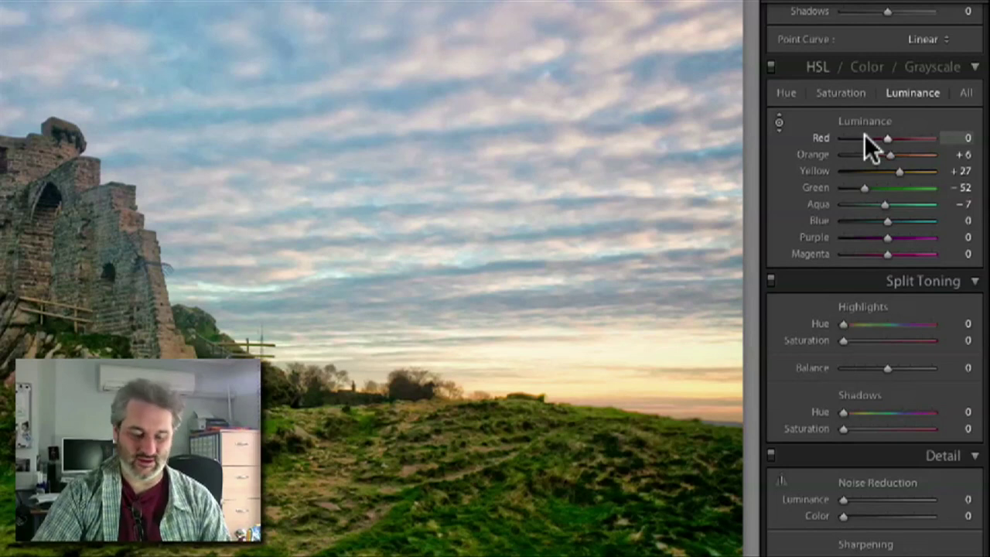
Step: Reset all HSL luminance values and darken the blue upper sky by targeted adjustment to Blue −31 and Aqua −2
{"action": "key", "text": "alt"}
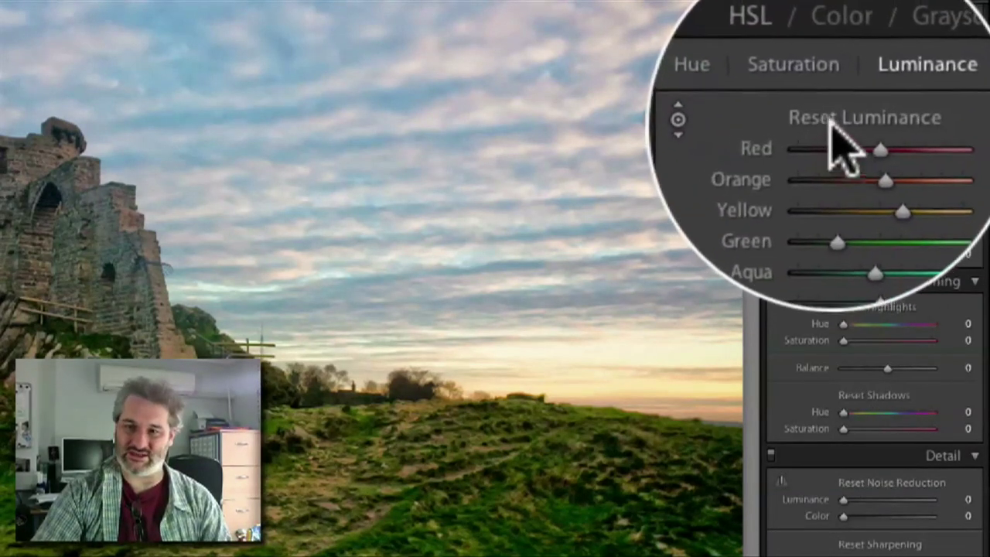
{"action": "key", "text": "alt"}
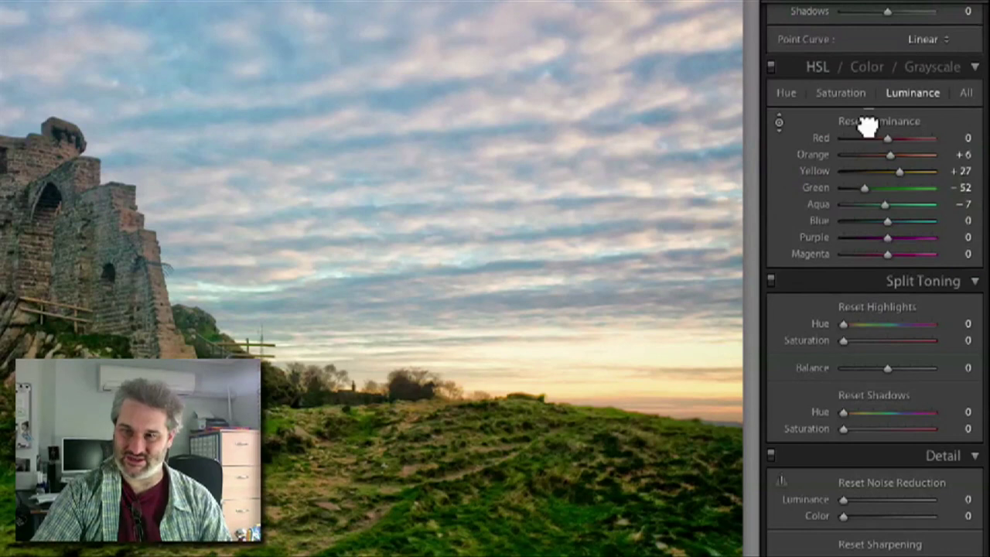
{"action": "left_click", "coordinate": [866, 121], "text": "alt"}
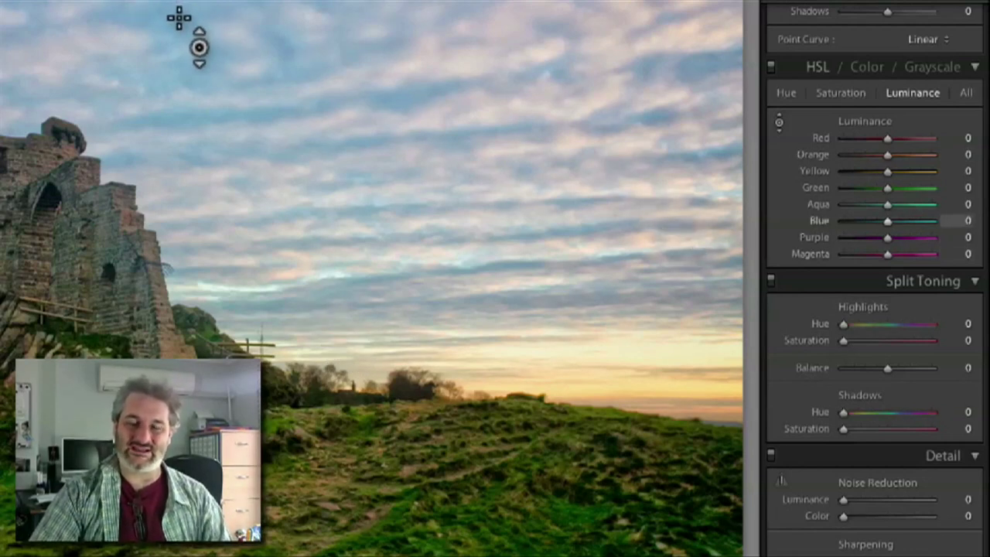
{"action": "left_click_drag", "start_coordinate": [176, 20], "coordinate": [177, 52]}
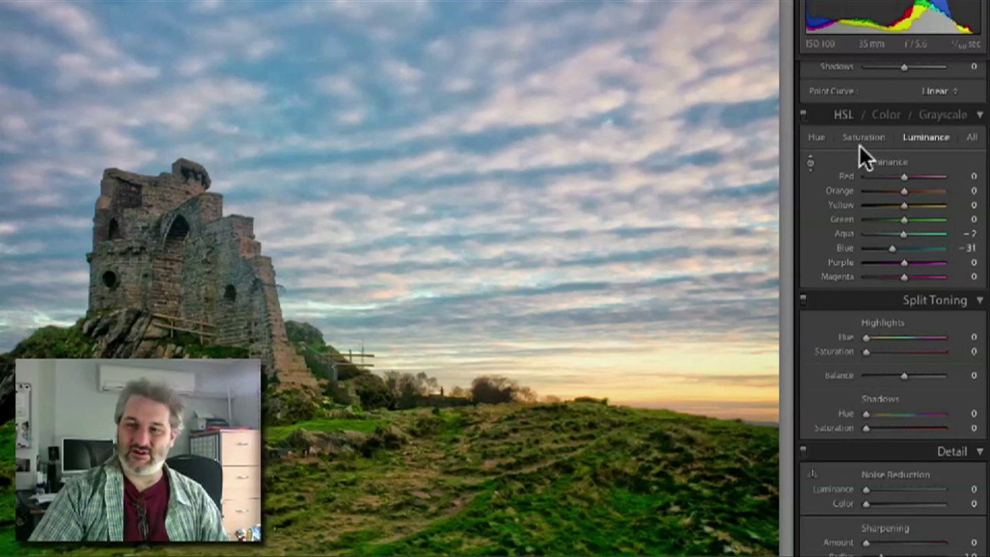
Step: Try the Purple hue at −100 and return it to 0
{"action": "left_click", "coordinate": [818, 139]}
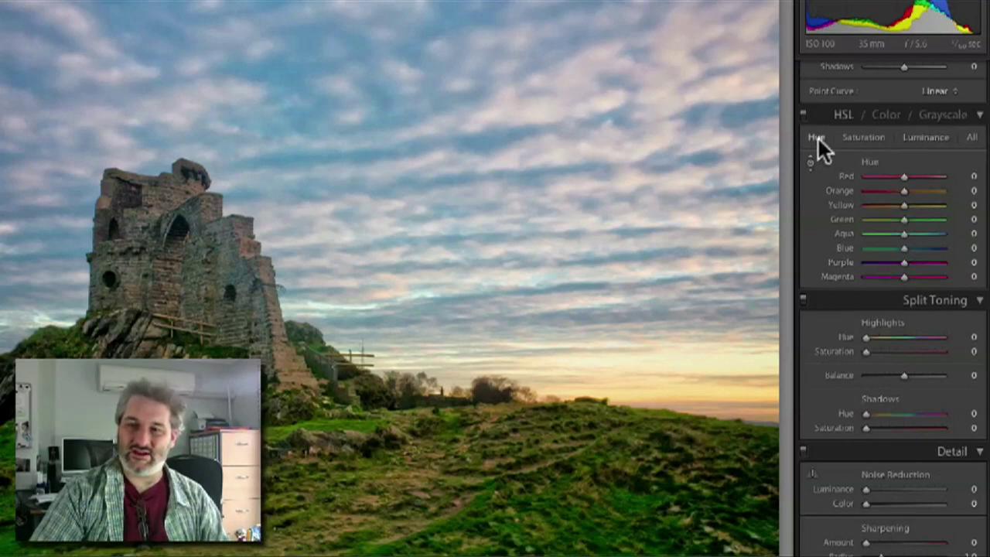
{"action": "left_click_drag", "start_coordinate": [903, 262], "coordinate": [864, 262]}
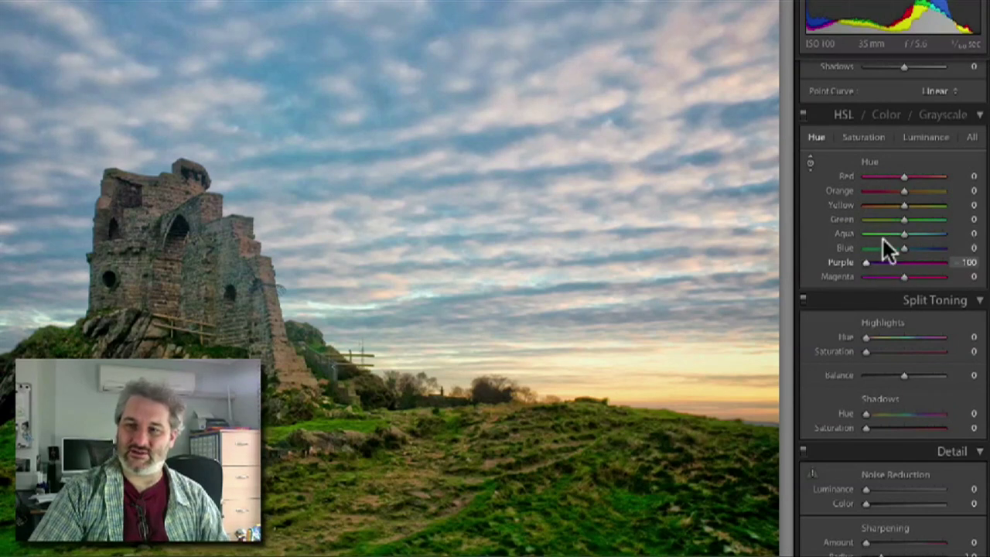
{"action": "left_click", "coordinate": [963, 263]}
{"action": "type", "text": "0"}
{"action": "key", "text": "Return"}
Step: Try the Purple and Magenta saturation at −100, and at +100 for comparison
{"action": "left_click", "coordinate": [875, 136]}
{"action": "left_click_drag", "start_coordinate": [901, 263], "coordinate": [867, 277]}
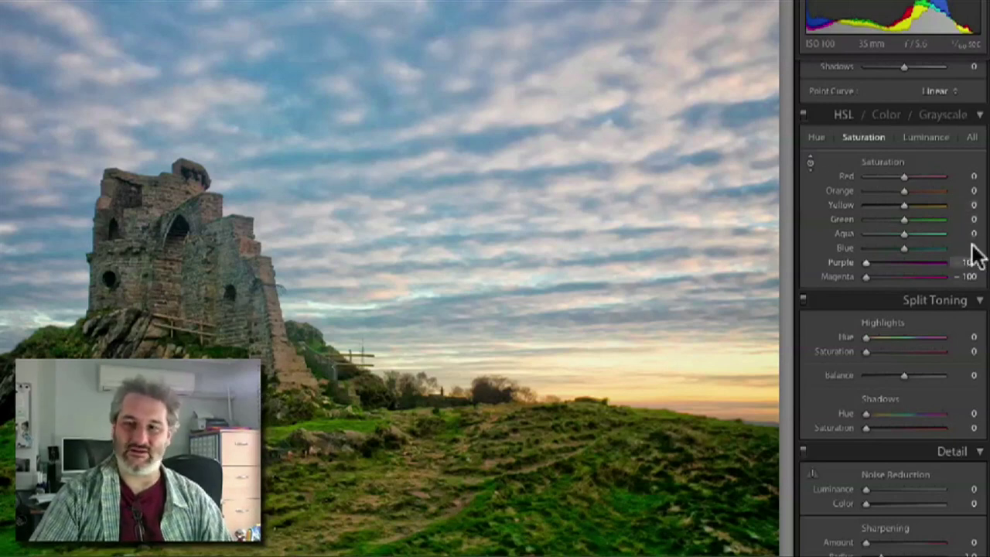
{"action": "left_click_drag", "start_coordinate": [875, 262], "coordinate": [934, 282]}
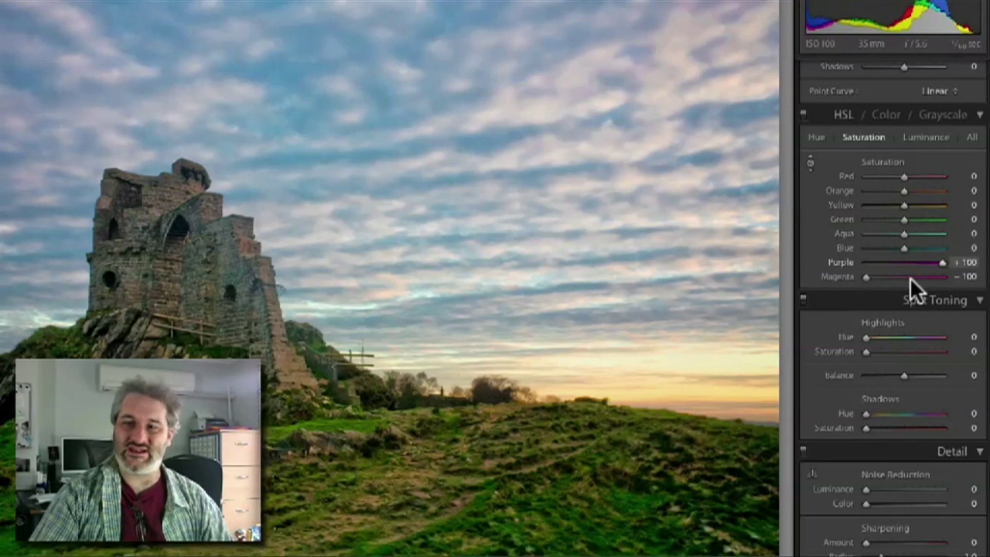
{"action": "left_click_drag", "start_coordinate": [867, 277], "coordinate": [963, 277]}
{"action": "key", "text": "ctrl+alt+shift+s"}
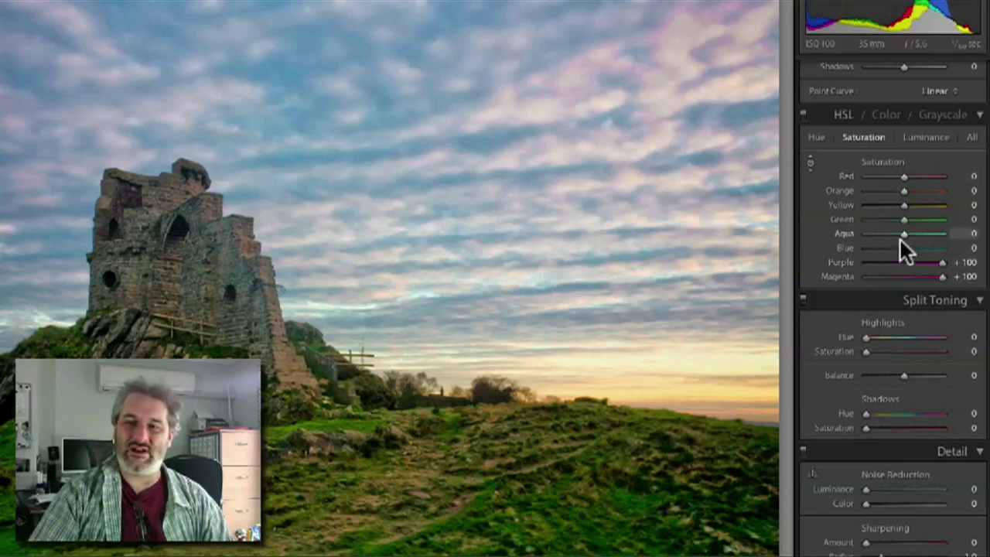
Step: Lower the Purple saturation to −100 and reduce the Magenta saturation well below zero
{"action": "left_click_drag", "start_coordinate": [941, 262], "coordinate": [863, 263]}
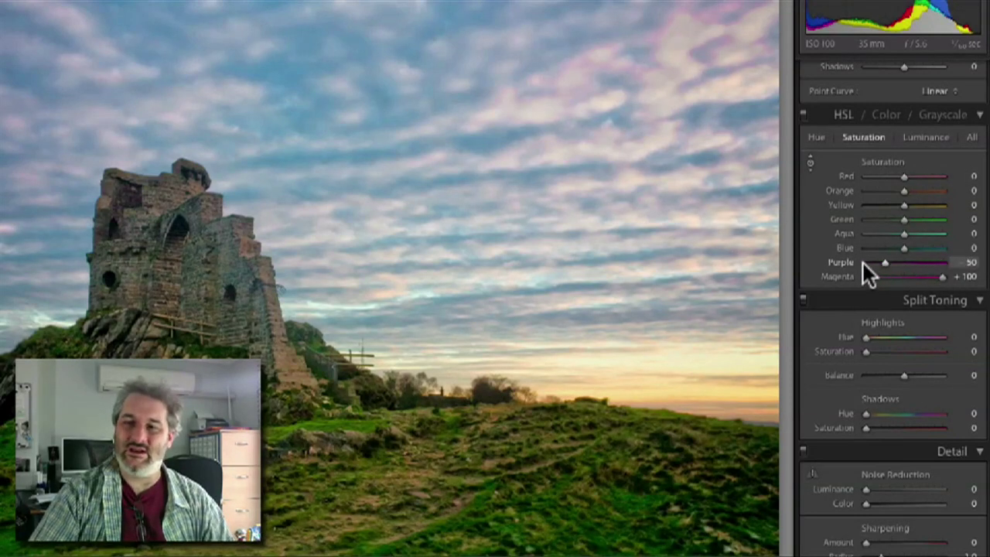
{"action": "left_click_drag", "start_coordinate": [938, 279], "coordinate": [866, 283]}
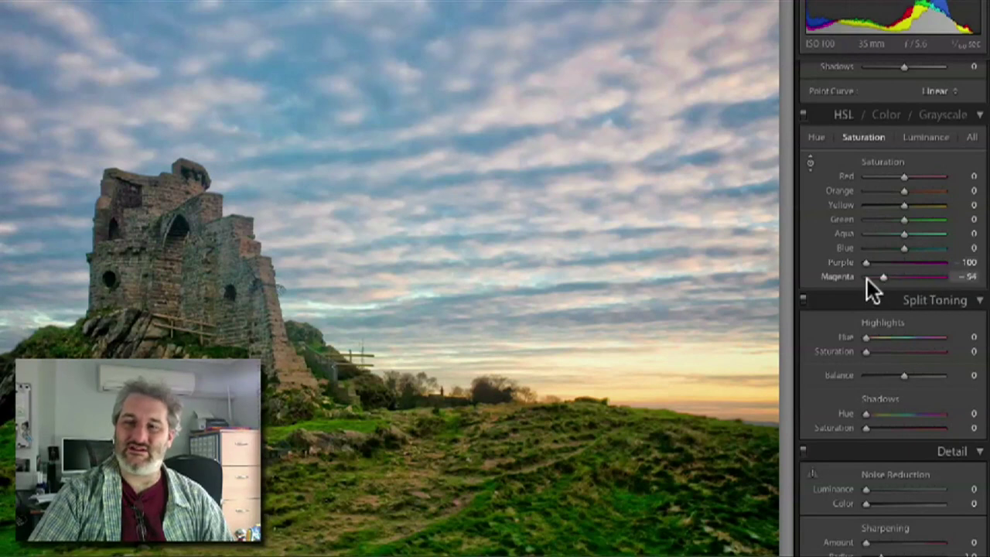
Step: Test the Purple luminance between −96 and +100 while checking the clouds, and settle on −50
{"action": "left_click", "coordinate": [924, 138]}
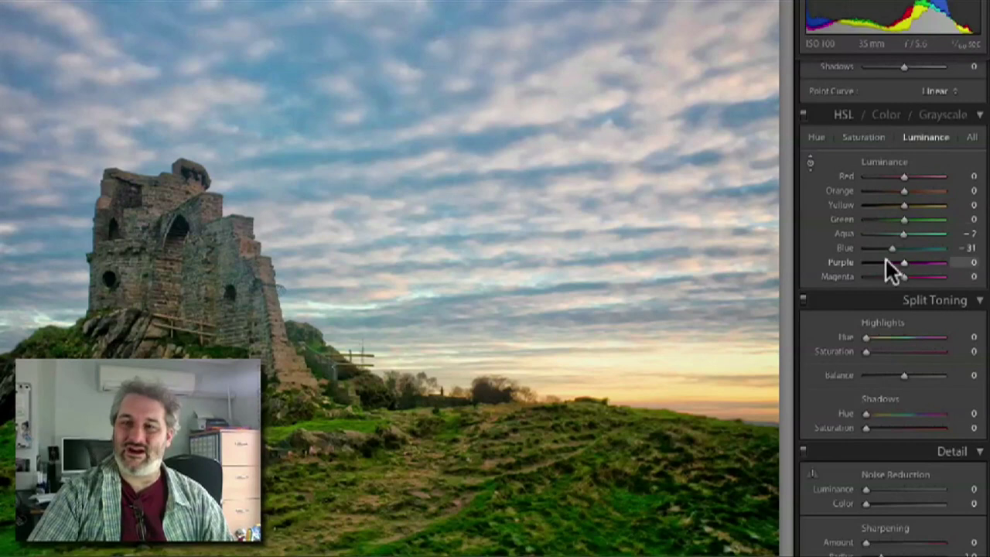
{"action": "left_click_drag", "start_coordinate": [904, 265], "coordinate": [935, 265]}
{"action": "left_click_drag", "start_coordinate": [858, 264], "coordinate": [849, 266]}
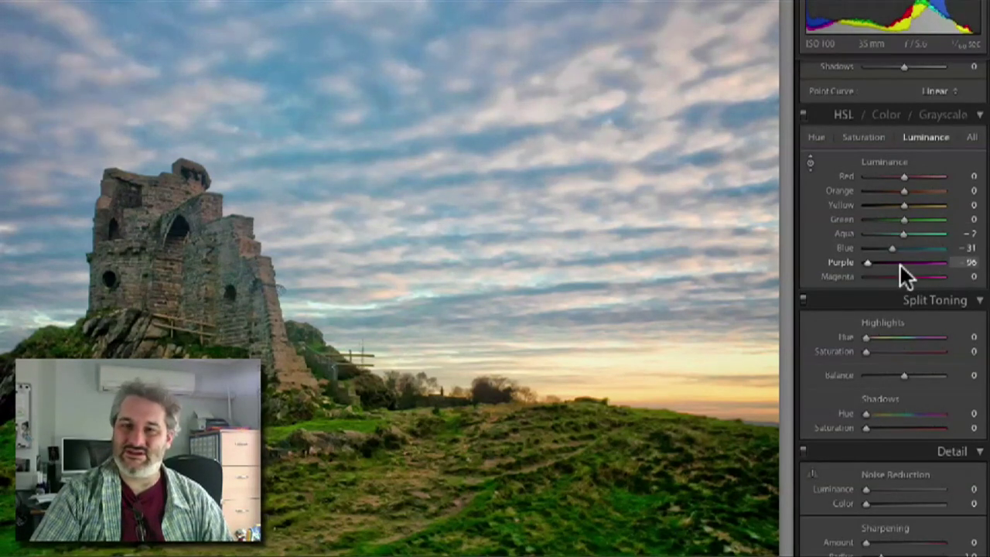
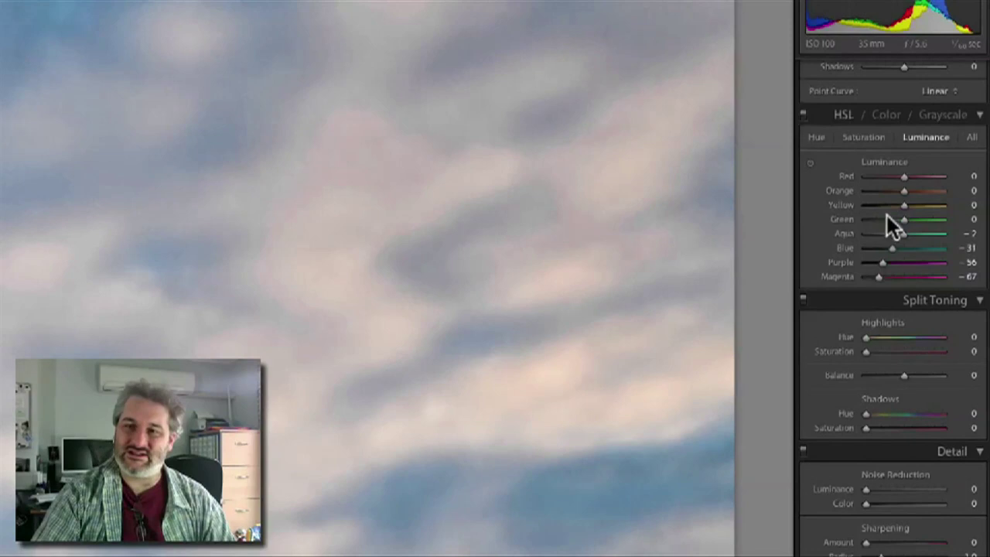
{"action": "left_click_drag", "start_coordinate": [881, 262], "coordinate": [974, 268]}
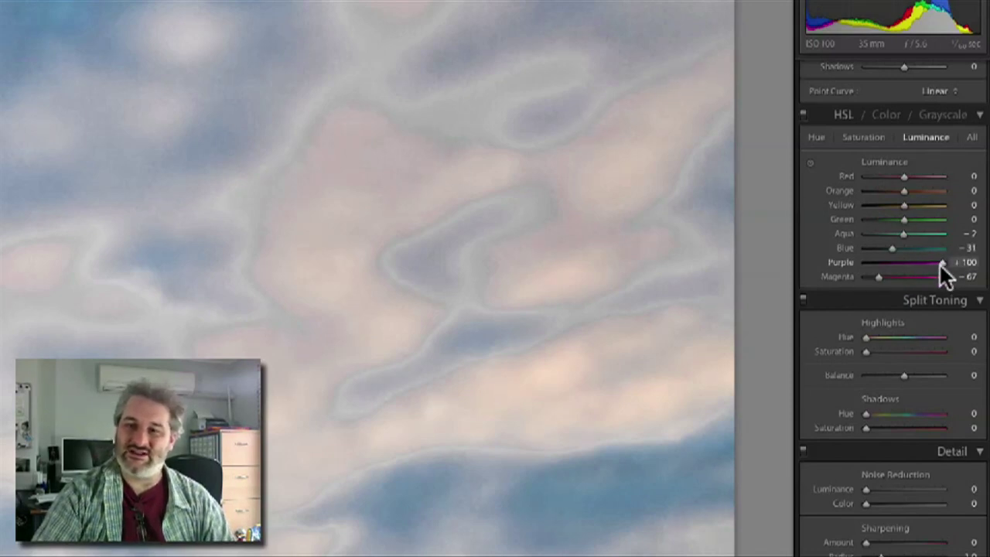
{"action": "left_click_drag", "start_coordinate": [915, 266], "coordinate": [886, 262]}
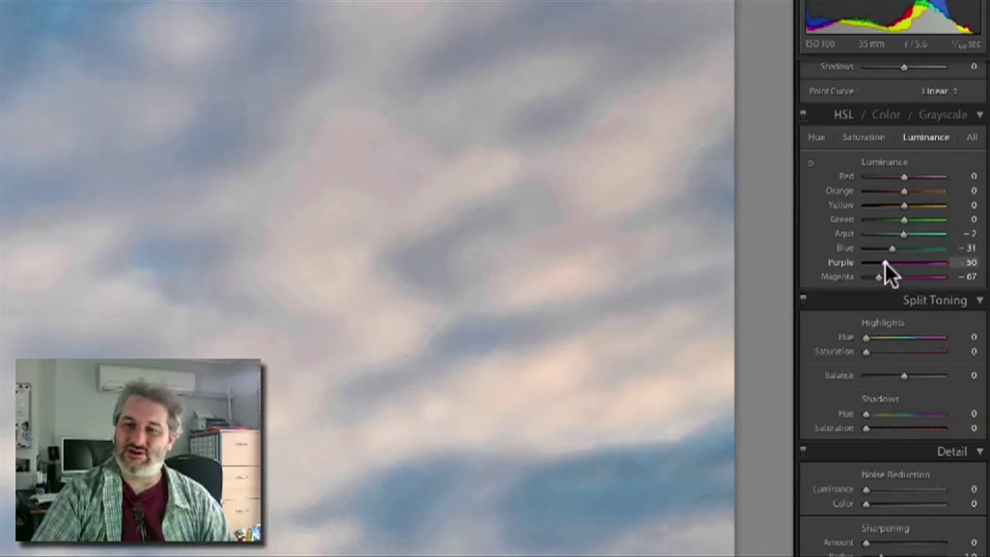
Step: Compare the whole photo with the HSL adjustments switched off and on several times, leaving them enabled
{"action": "left_click", "coordinate": [539, 230]}
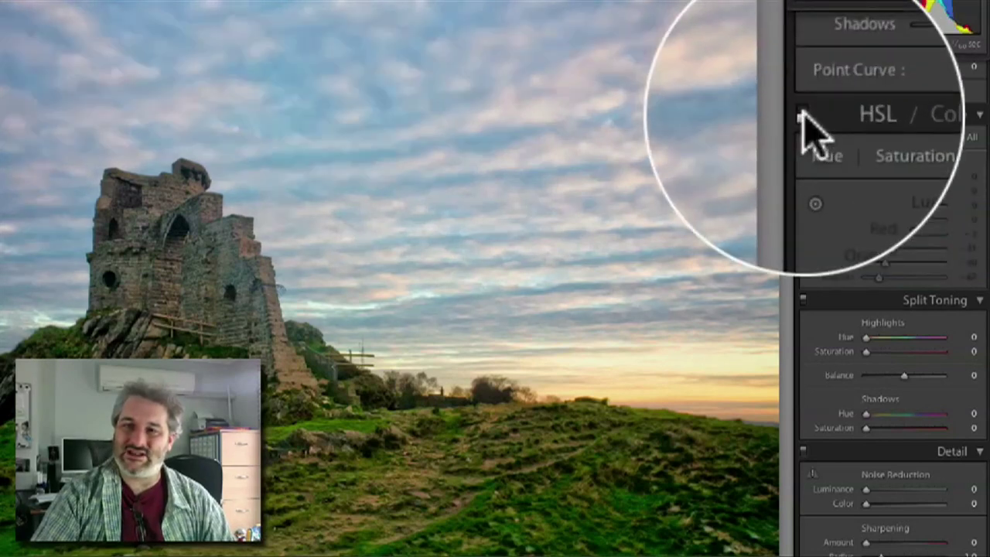
{"action": "left_click", "coordinate": [802, 115]}
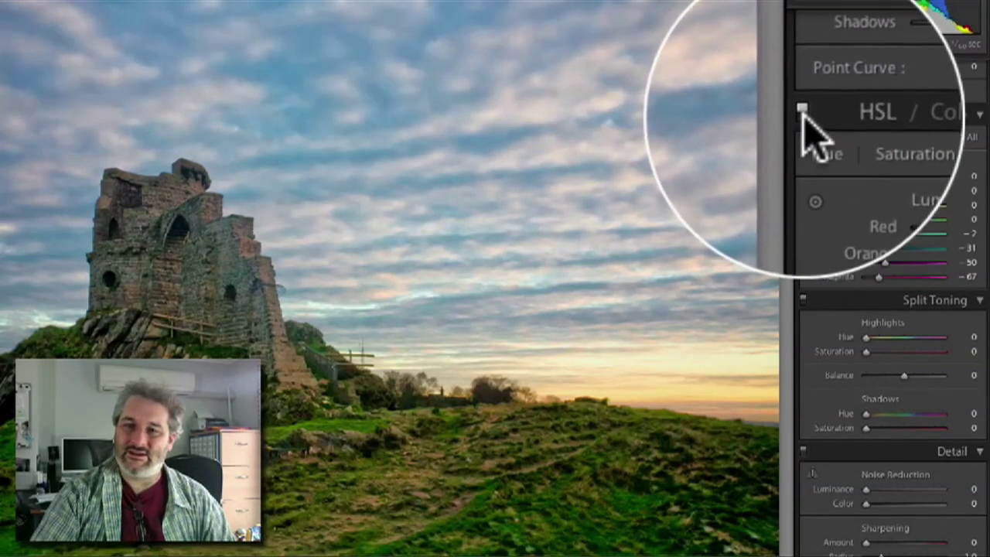
{"action": "left_click", "coordinate": [803, 114]}
{"action": "left_click", "coordinate": [803, 113]}
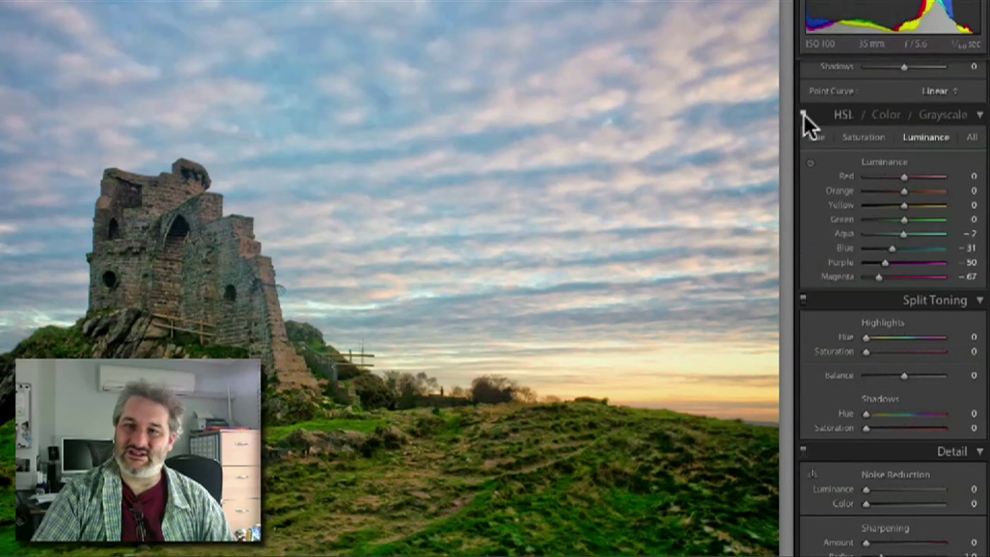
{"action": "left_click", "coordinate": [803, 113]}
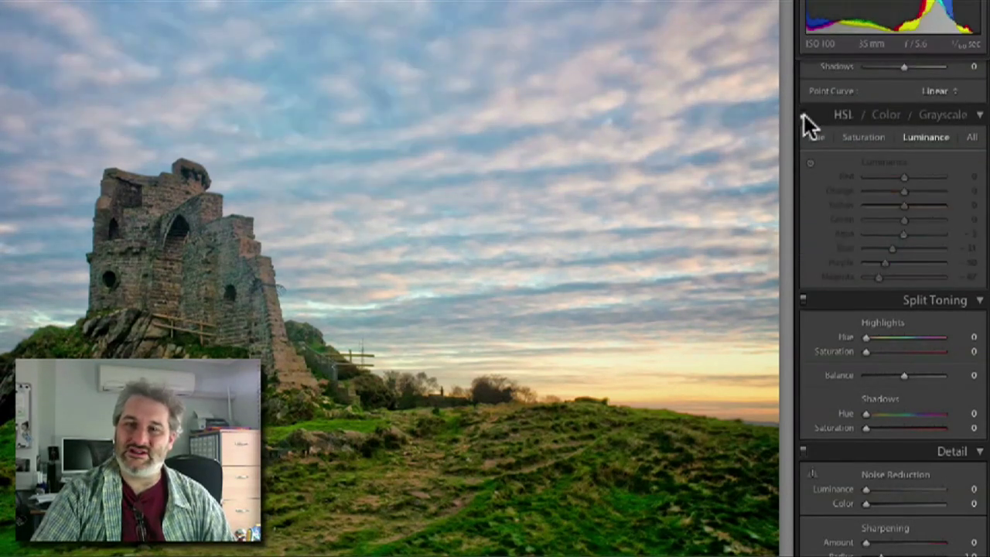
{"action": "left_click", "coordinate": [803, 115]}
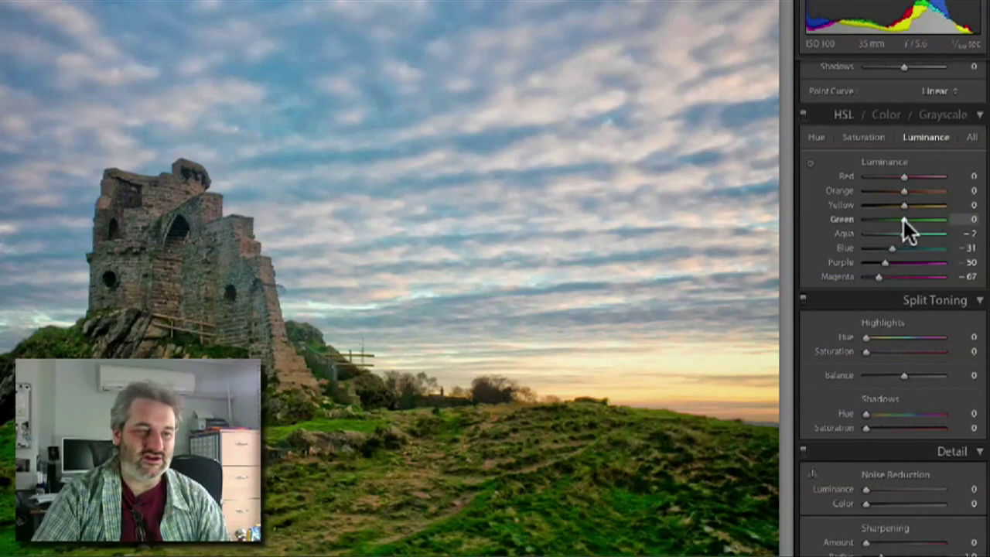
Step: Test the Green luminance down to −100 on the grass and settle on −27
{"action": "left_click_drag", "start_coordinate": [903, 220], "coordinate": [928, 218]}
{"action": "type", "text": "-100"}
{"action": "key", "text": "Return"}
{"action": "left_click_drag", "start_coordinate": [863, 224], "coordinate": [893, 222]}
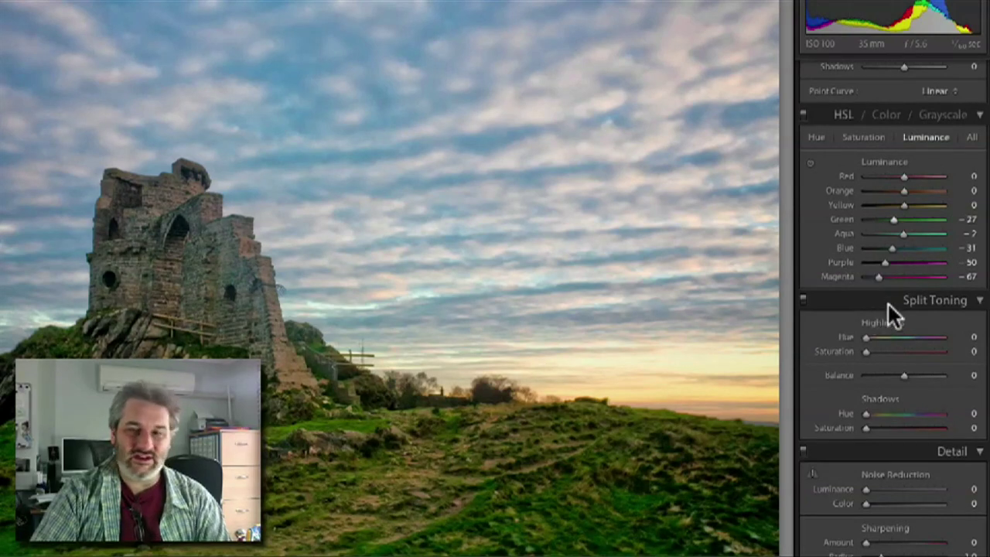
Step: Set the HSL luminance of Orange to +25, Yellow to +6 and Red to 0
{"action": "mouse_move", "coordinate": [905, 190]}
{"action": "left_mouse_down"}
{"action": "mouse_move", "coordinate": [947, 189]}
{"action": "mouse_move", "coordinate": [921, 189]}
{"action": "left_mouse_up"}
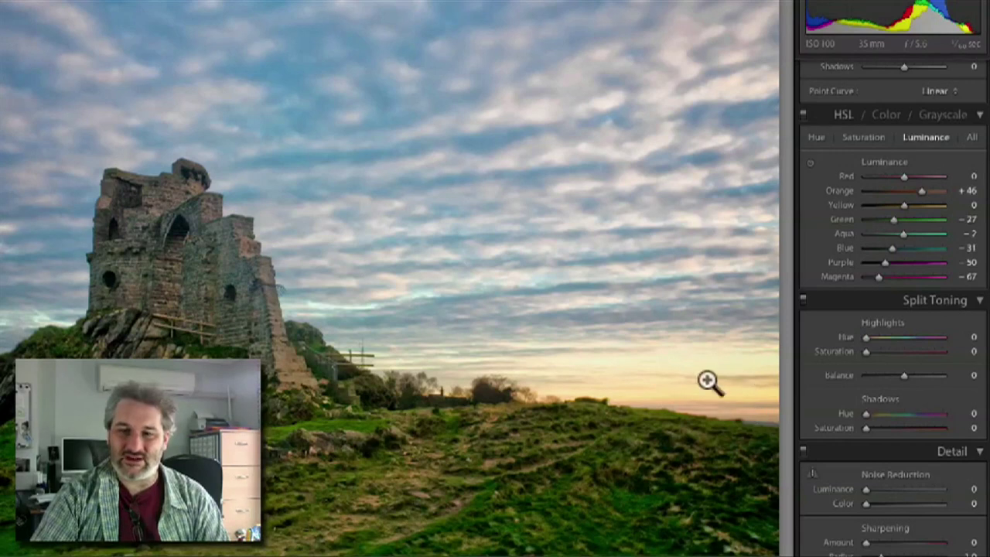
{"action": "mouse_move", "coordinate": [921, 188]}
{"action": "left_mouse_down"}
{"action": "mouse_move", "coordinate": [893, 189]}
{"action": "mouse_move", "coordinate": [913, 187]}
{"action": "left_mouse_up"}
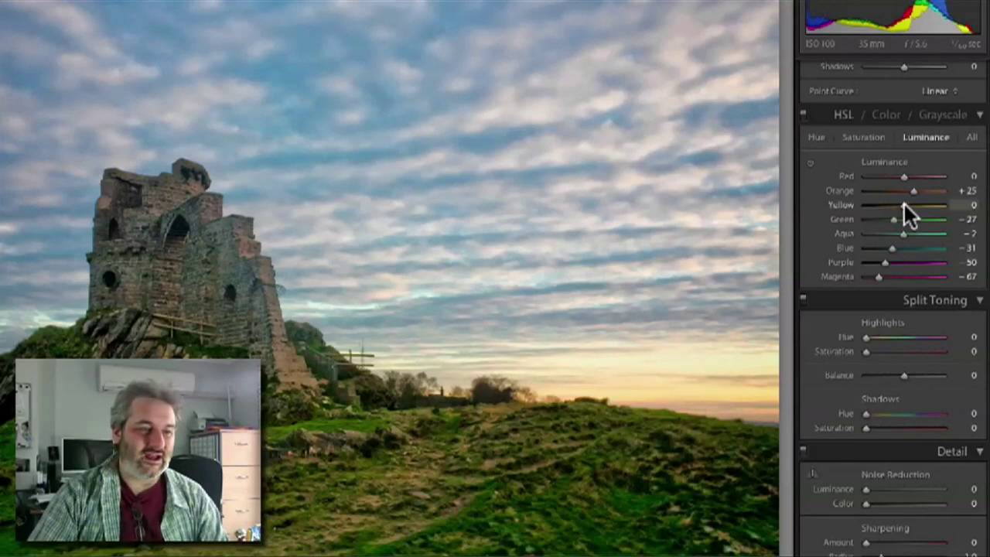
{"action": "left_click_drag", "start_coordinate": [903, 202], "coordinate": [905, 201]}
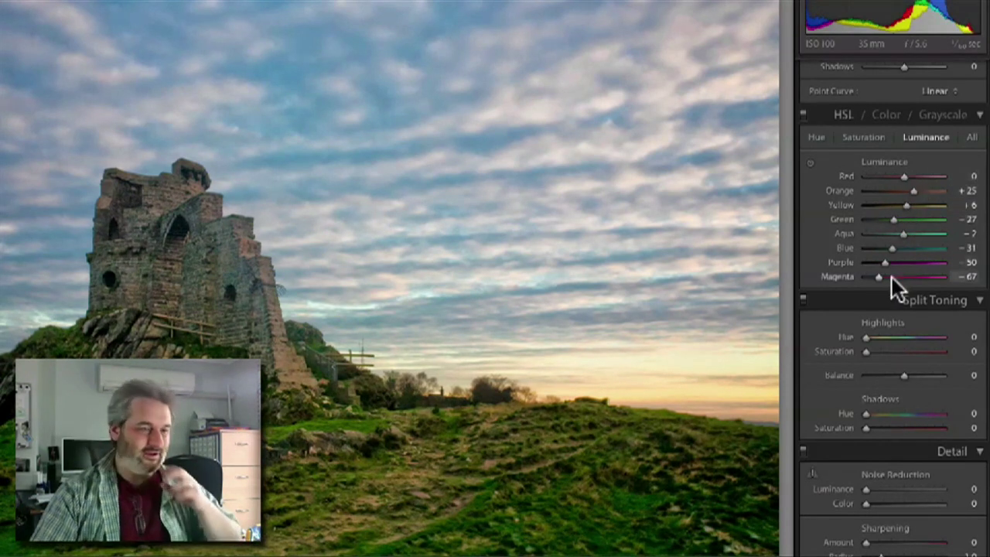
{"action": "mouse_move", "coordinate": [904, 177]}
{"action": "left_mouse_down"}
{"action": "mouse_move", "coordinate": [878, 177]}
{"action": "mouse_move", "coordinate": [974, 177]}
{"action": "mouse_move", "coordinate": [832, 173]}
{"action": "mouse_move", "coordinate": [938, 176]}
{"action": "mouse_move", "coordinate": [878, 175]}
{"action": "mouse_move", "coordinate": [903, 179]}
{"action": "left_mouse_up"}
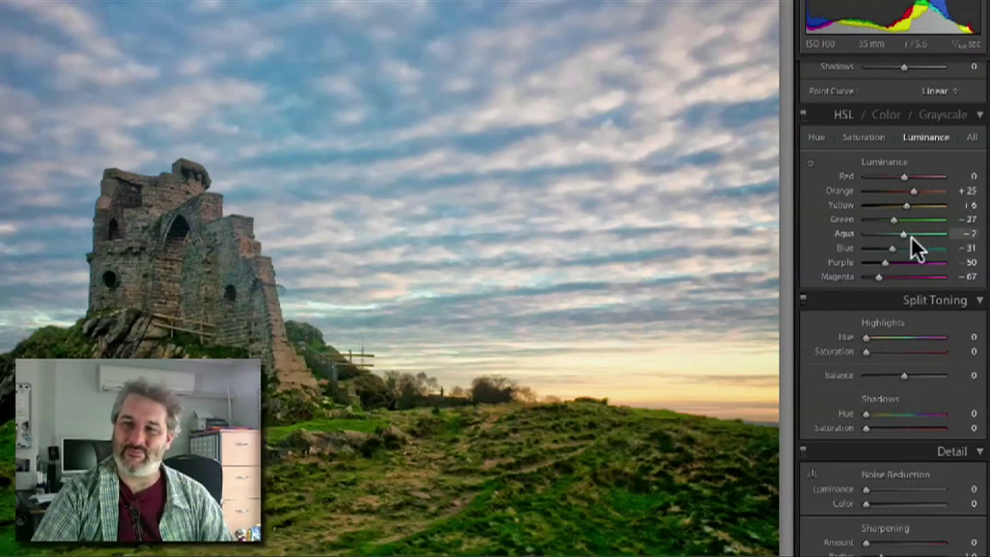
Step: Test the Aqua luminance up to +100 while checking the sky, and settle on +6
{"action": "left_click_drag", "start_coordinate": [905, 235], "coordinate": [932, 234]}
{"action": "key", "text": "shift+Up"}
{"action": "key", "text": "shift+Up"}
{"action": "key", "text": "shift+Up"}
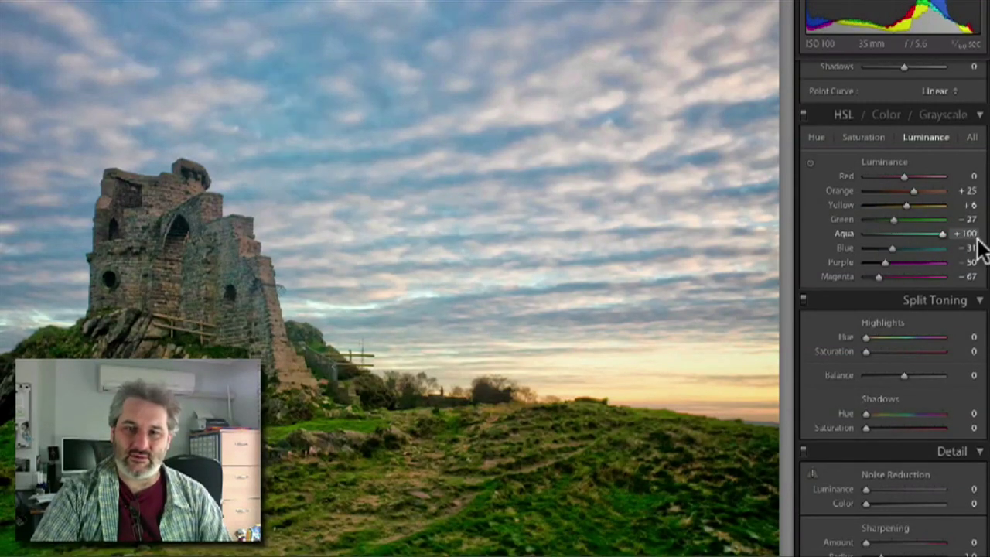
{"action": "left_click", "coordinate": [885, 234]}
{"action": "left_click_drag", "start_coordinate": [901, 228], "coordinate": [914, 231]}
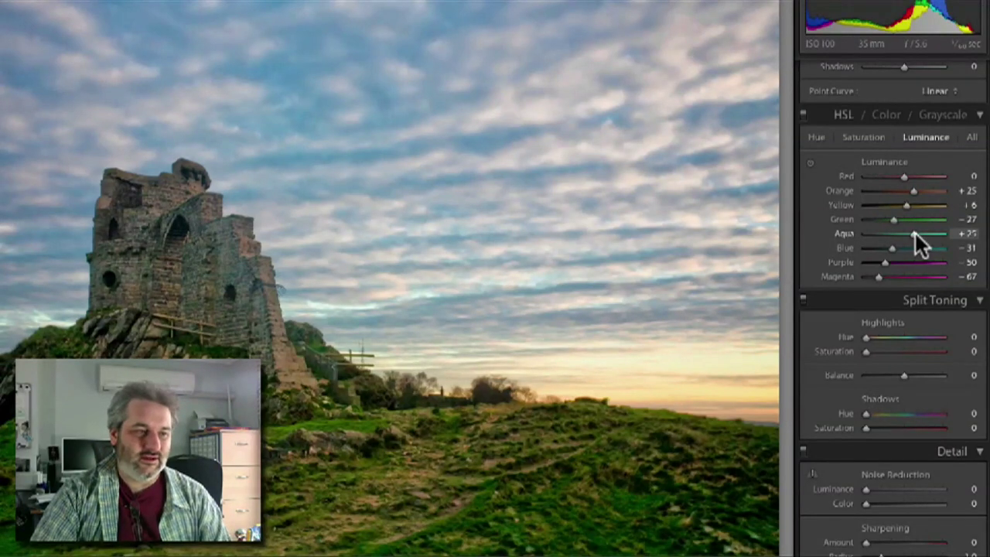
{"action": "left_click_drag", "start_coordinate": [913, 230], "coordinate": [908, 233]}
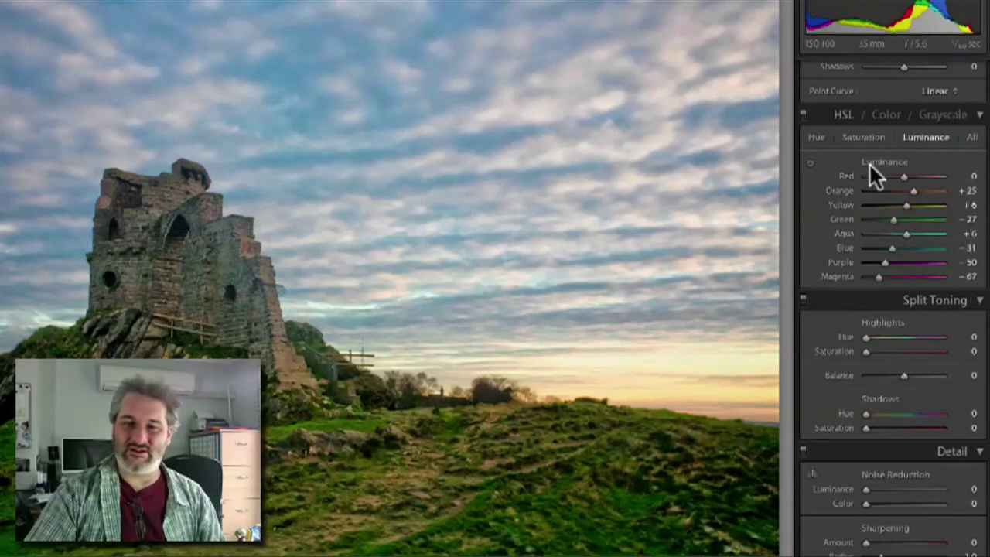
Step: Switch to the HSL saturation adjustments and raise the Orange saturation to +56
{"action": "left_click", "coordinate": [864, 137]}
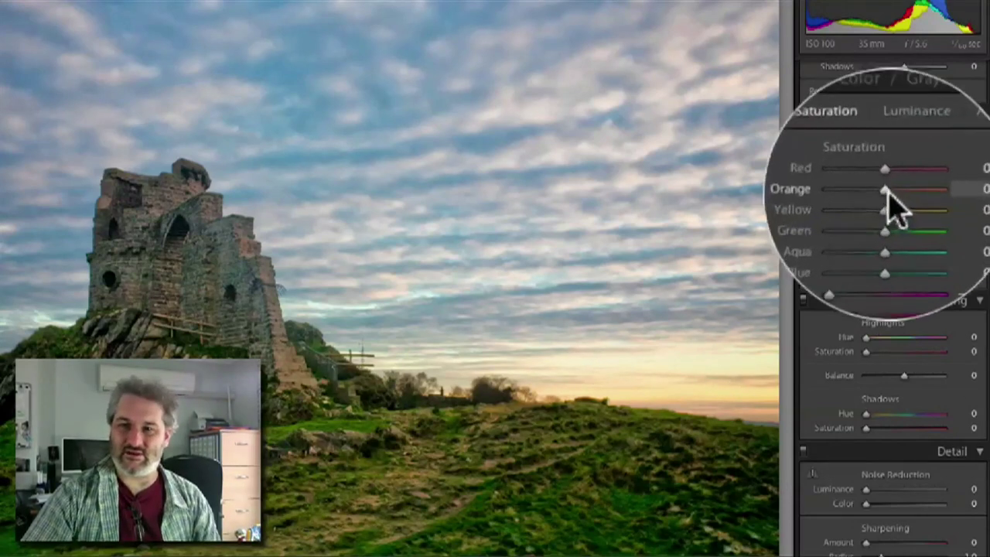
{"action": "left_click_drag", "start_coordinate": [885, 191], "coordinate": [922, 191]}
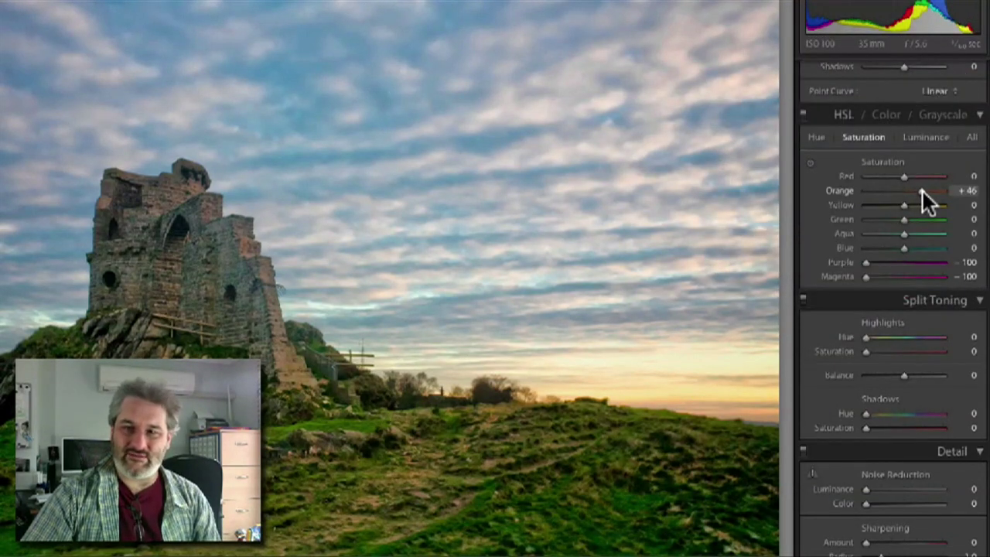
{"action": "left_click_drag", "start_coordinate": [922, 192], "coordinate": [926, 193]}
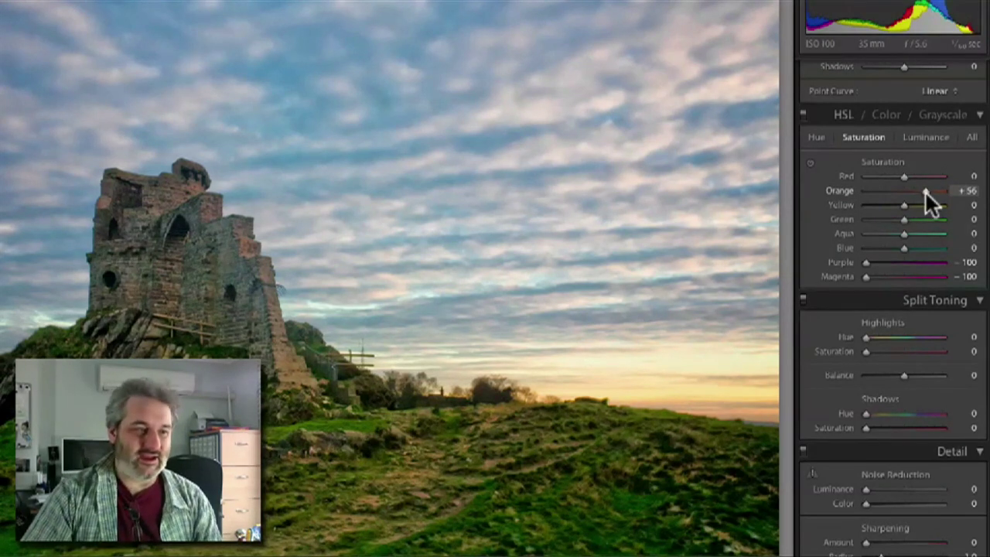
Step: Test the Yellow saturation between +69 and −69, settle on +15, and set the Green saturation to −52
{"action": "left_click_drag", "start_coordinate": [904, 204], "coordinate": [930, 206]}
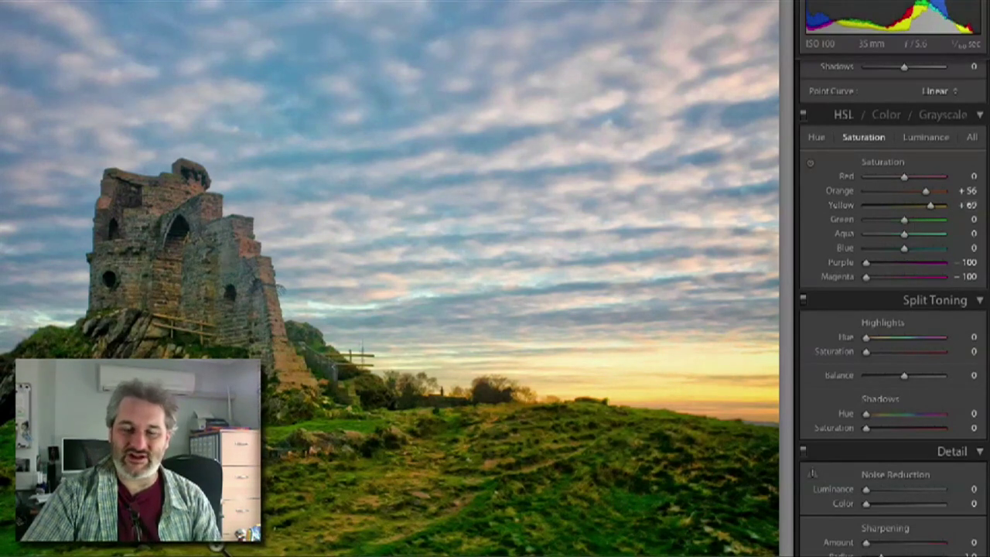
{"action": "double_click", "coordinate": [930, 206]}
{"action": "left_click_drag", "start_coordinate": [889, 207], "coordinate": [878, 206]}
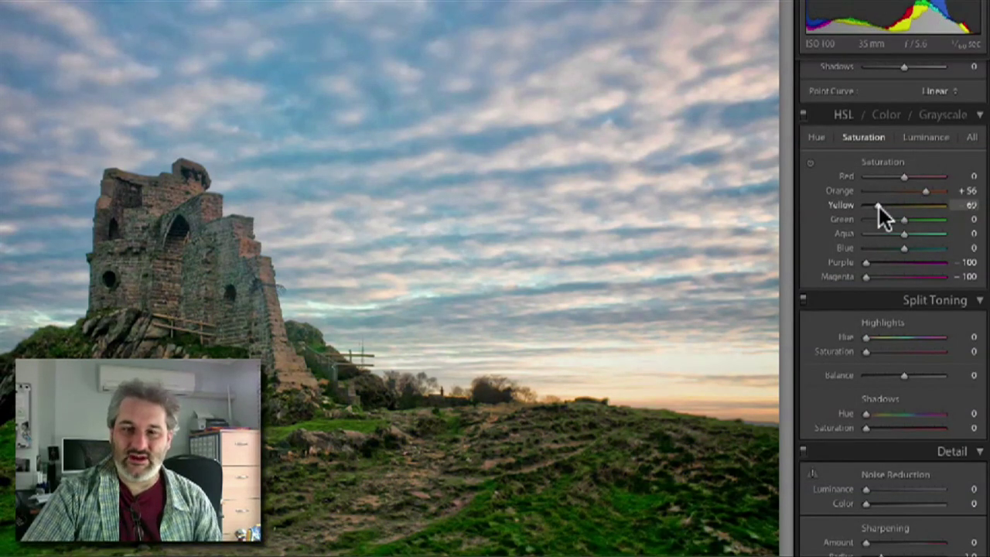
{"action": "left_click_drag", "start_coordinate": [879, 207], "coordinate": [909, 204]}
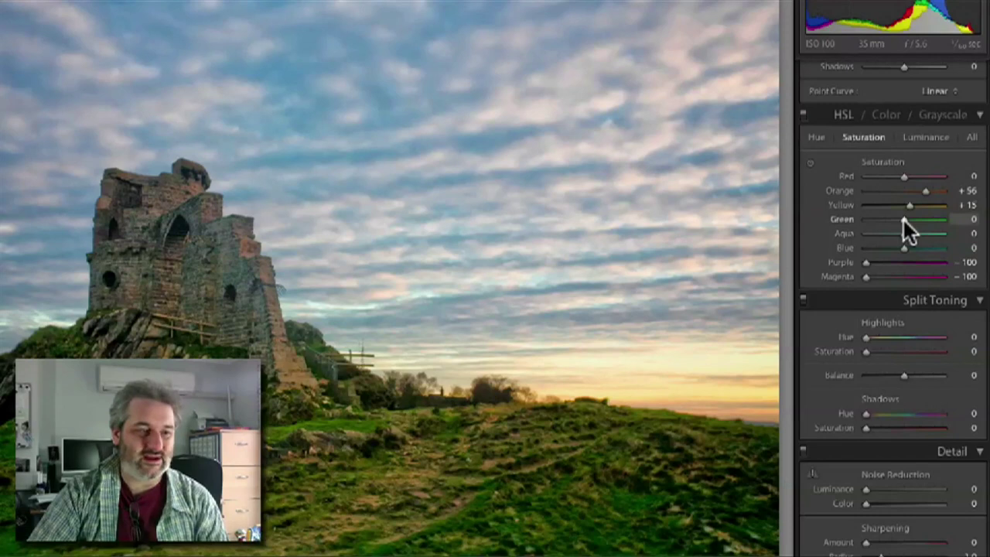
{"action": "left_click_drag", "start_coordinate": [904, 219], "coordinate": [884, 219]}
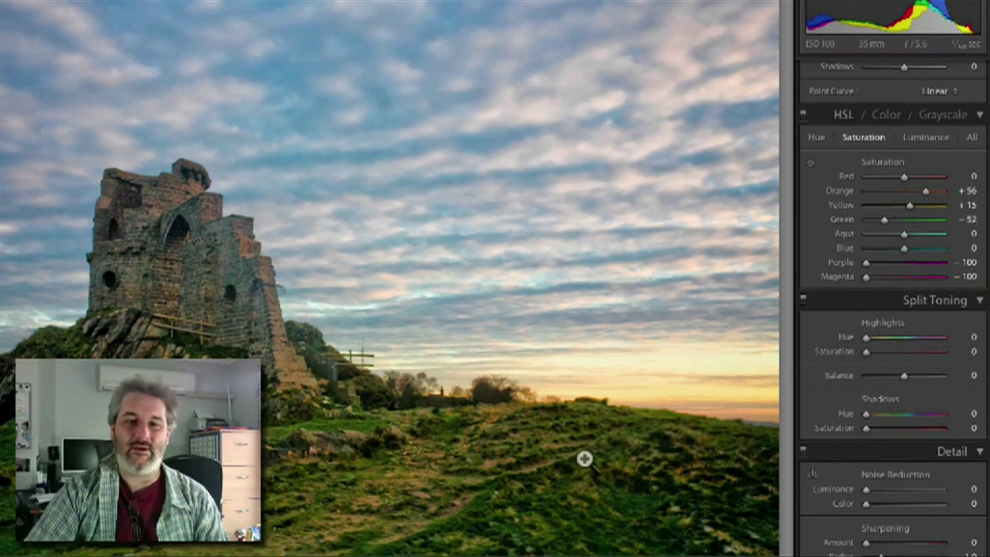